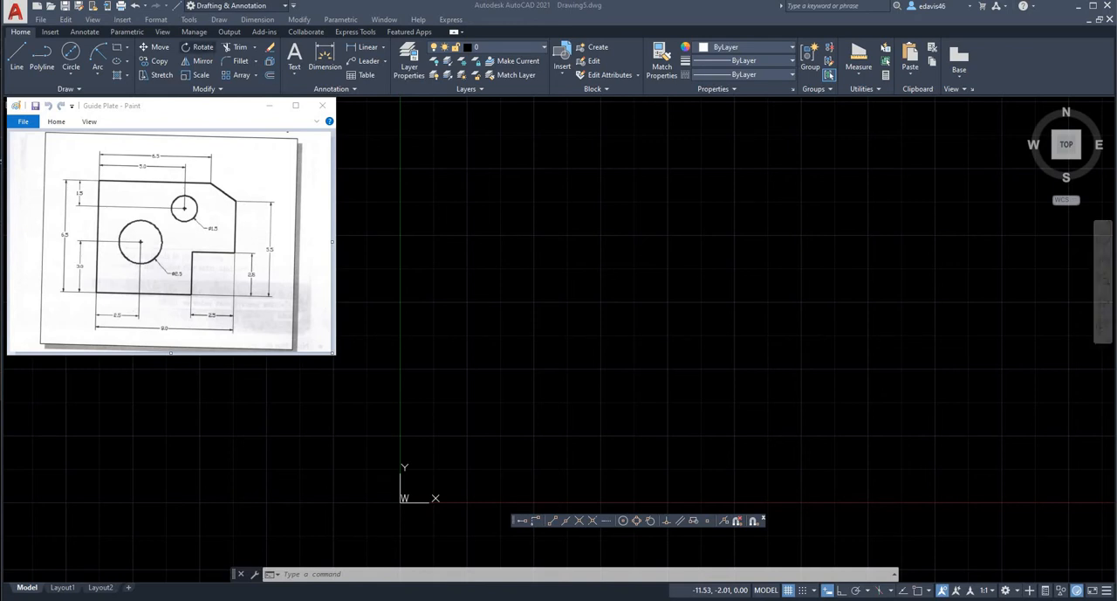
pyautogui.click(156, 19)
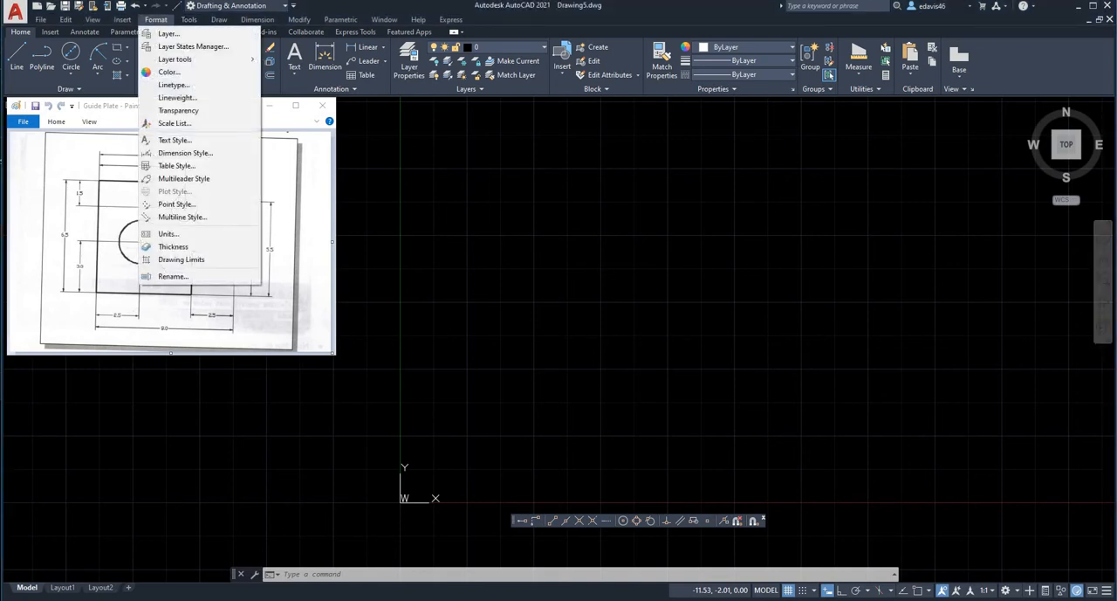
pyautogui.click(155, 19)
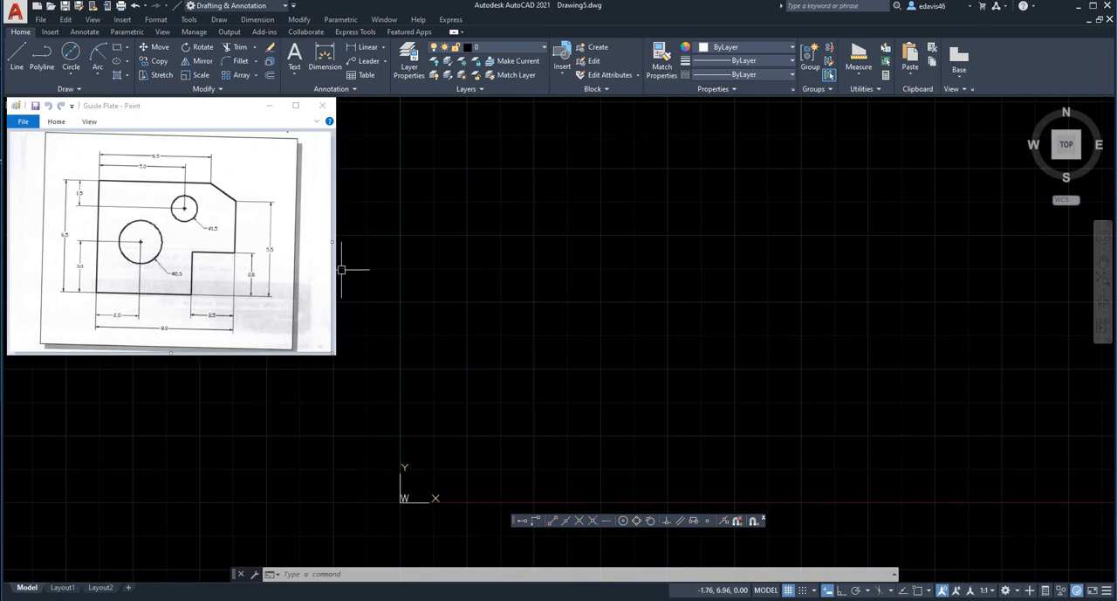
# Start a line at 6.5,6.5 and, with Ortho on, draw the plate's top edge 6.5 units leftward.
pyautogui.click(17, 54)
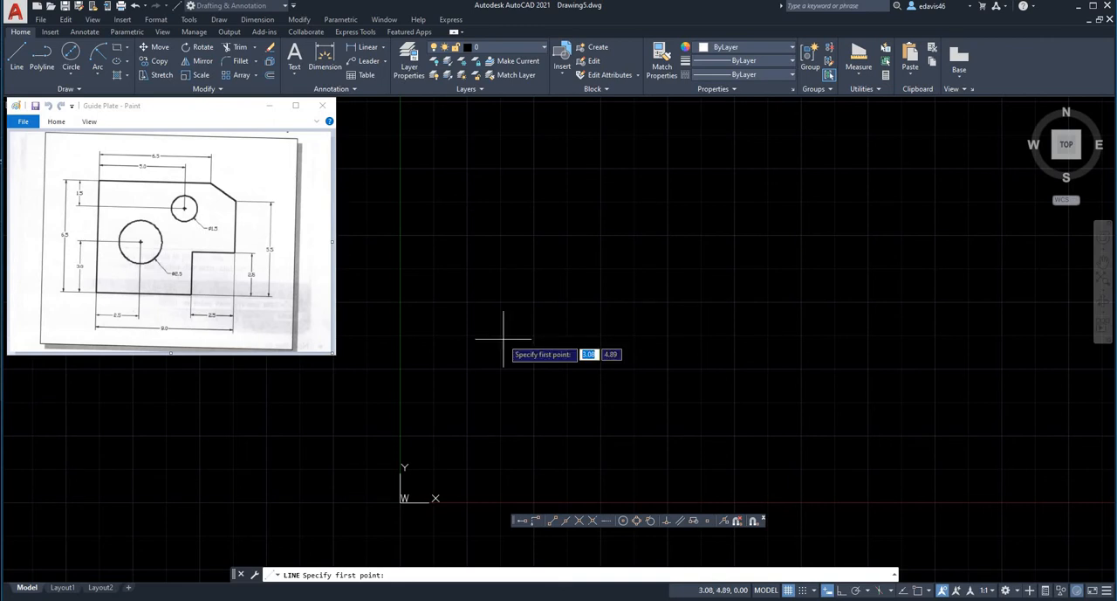
pyautogui.write('6.5')
pyautogui.press('Tab')
pyautogui.write('6.5')
pyautogui.press('Return')
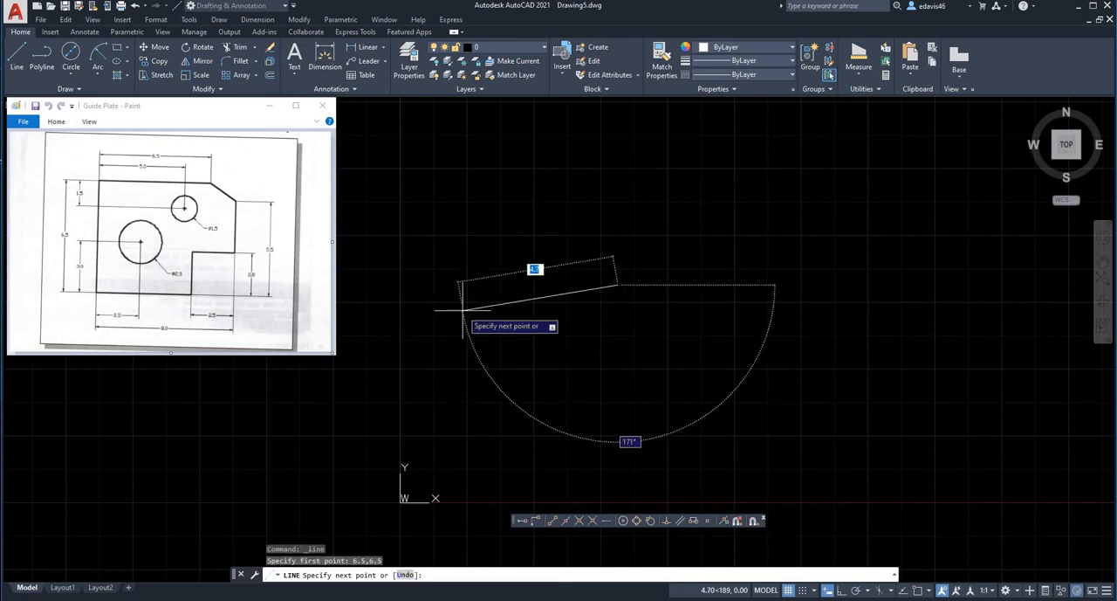
pyautogui.click(842, 591)
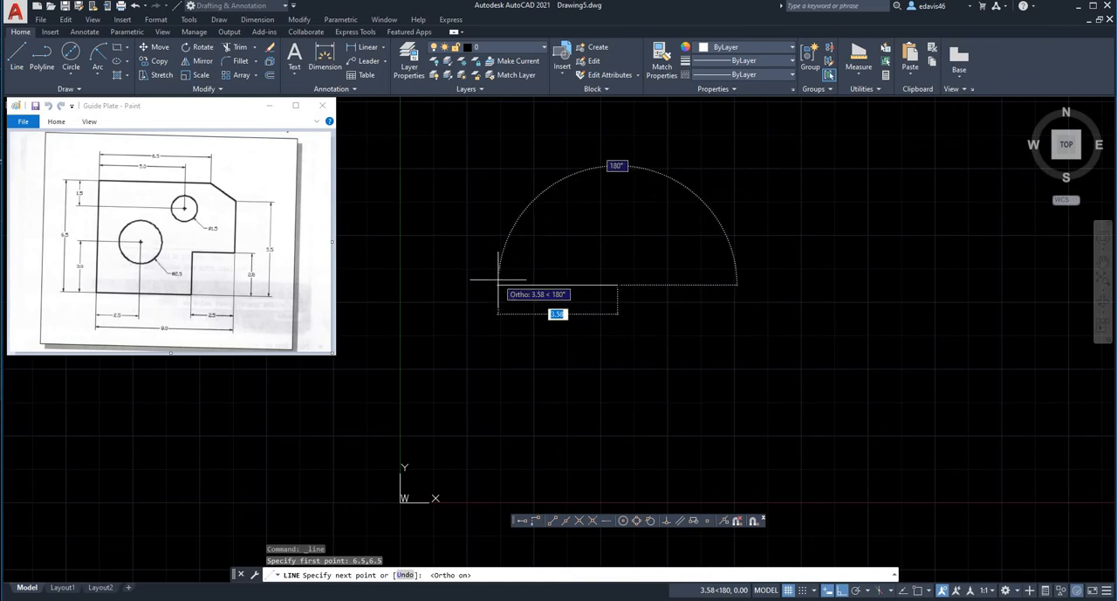
pyautogui.write('6.5')
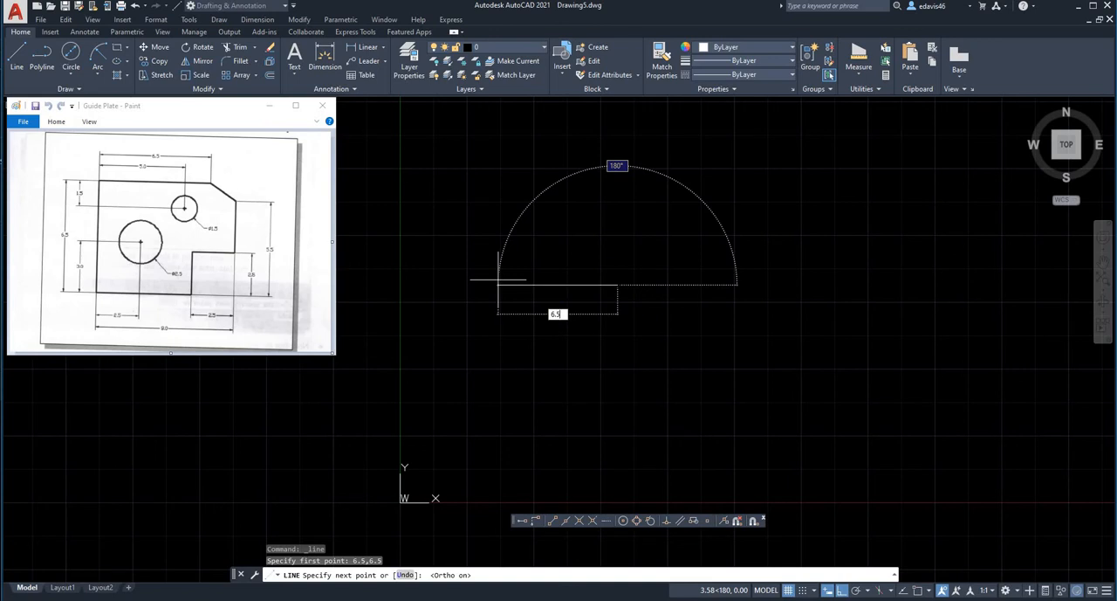
pyautogui.press('Return')
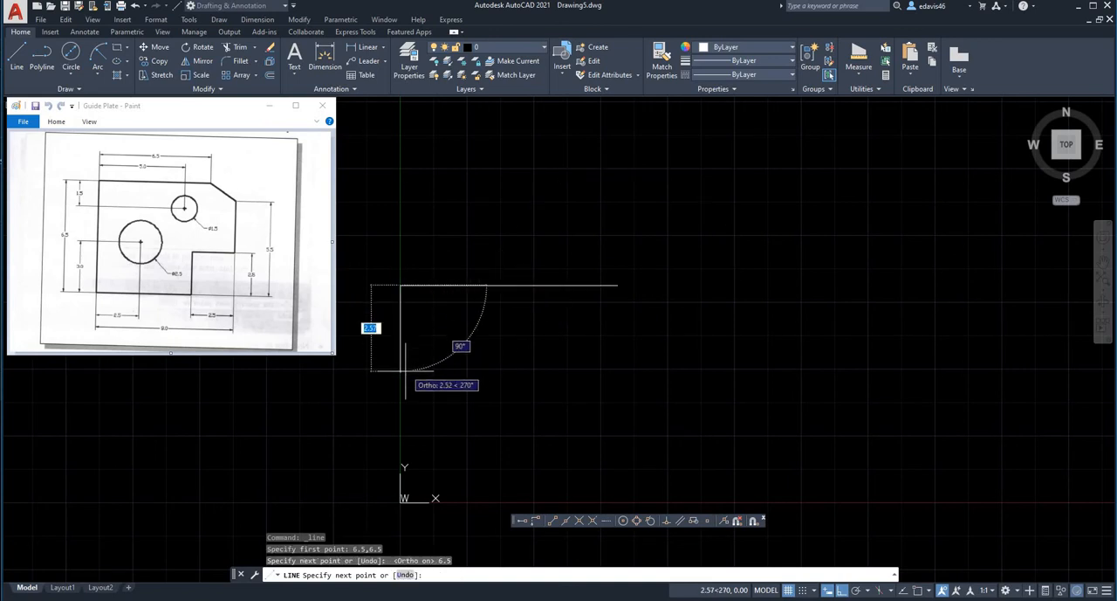
# Continue the outline with a 6.5-unit left edge going down and a 5.5-unit bottom edge going right.
pyautogui.write('6.5')
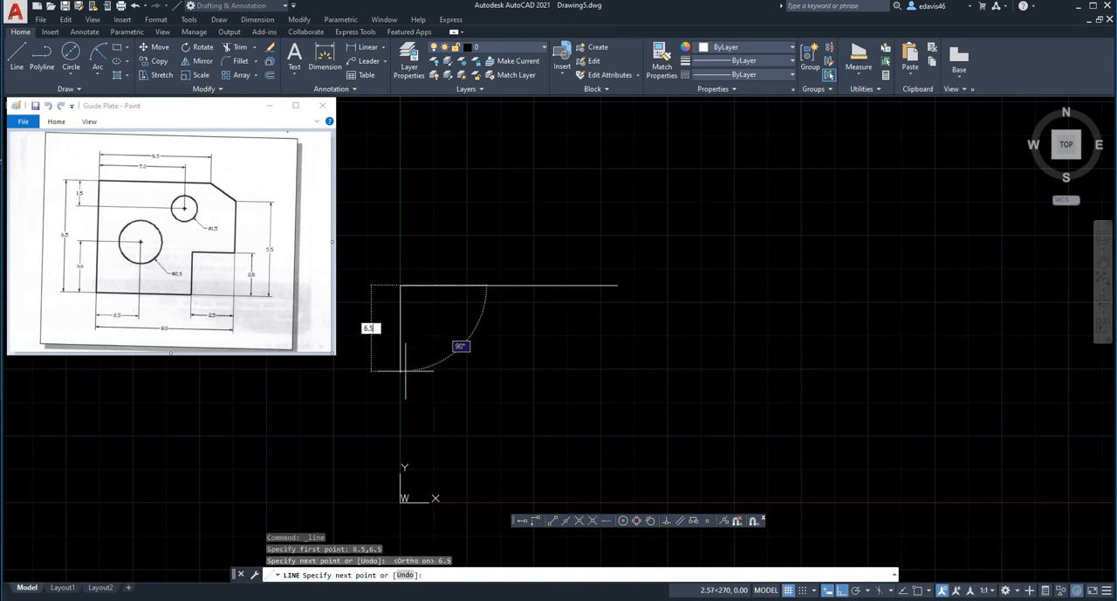
pyautogui.press('Return')
pyautogui.moveTo(491, 404); pyautogui.dragTo(441, 316, button='middle')
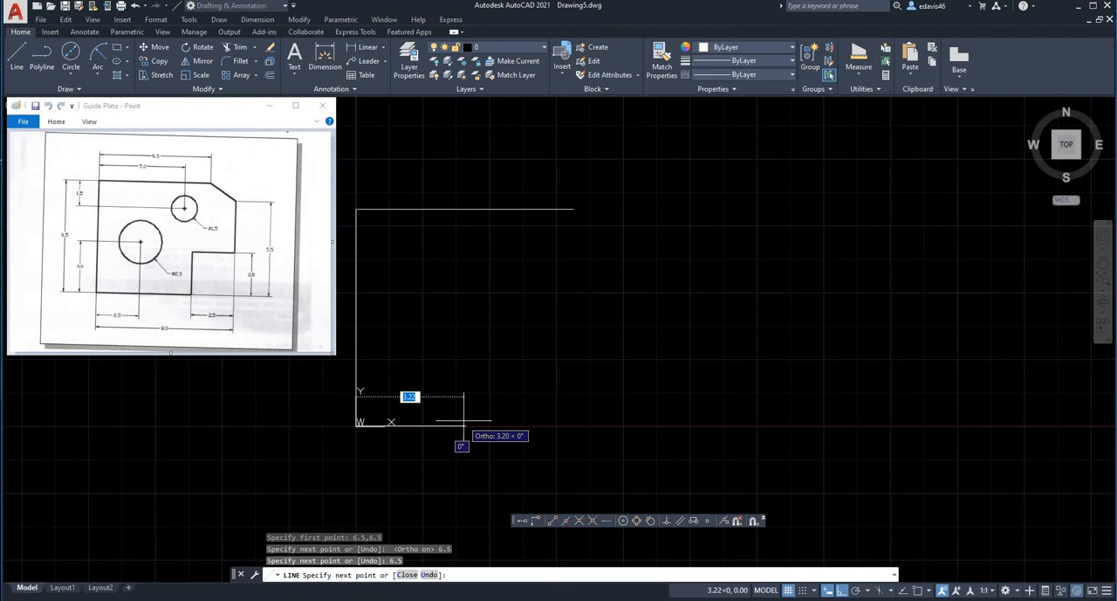
pyautogui.write('5.5')
pyautogui.press('Return')
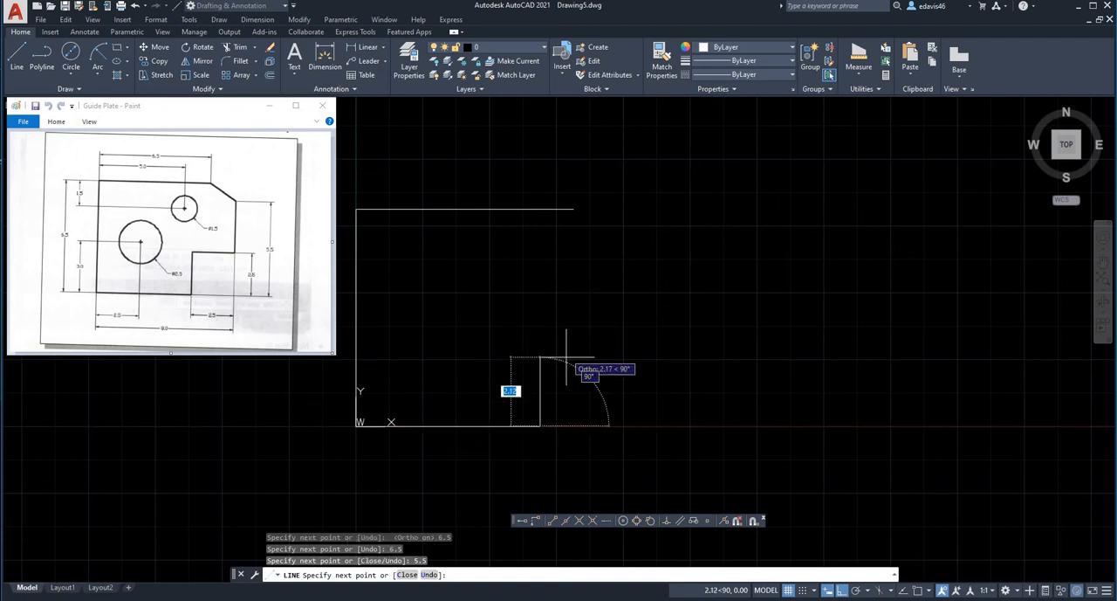
# Continue the outline 2.5 units up and 2.5 right for the corner notch, plus 3.0 up for the right edge.
pyautogui.write('2.5')
pyautogui.press('Return')
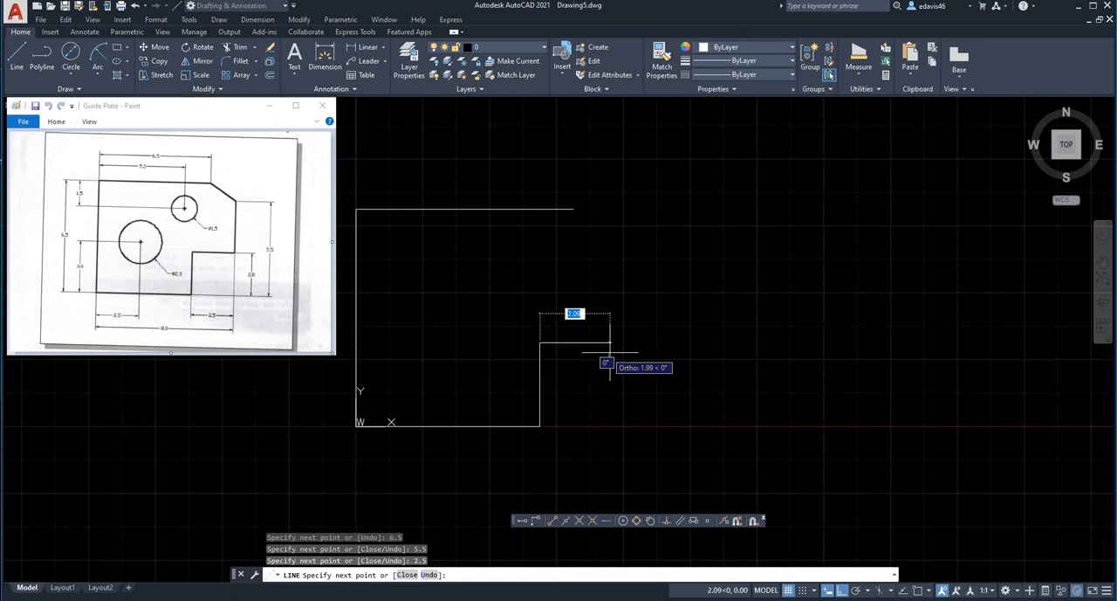
pyautogui.write('2.5')
pyautogui.press('Return')
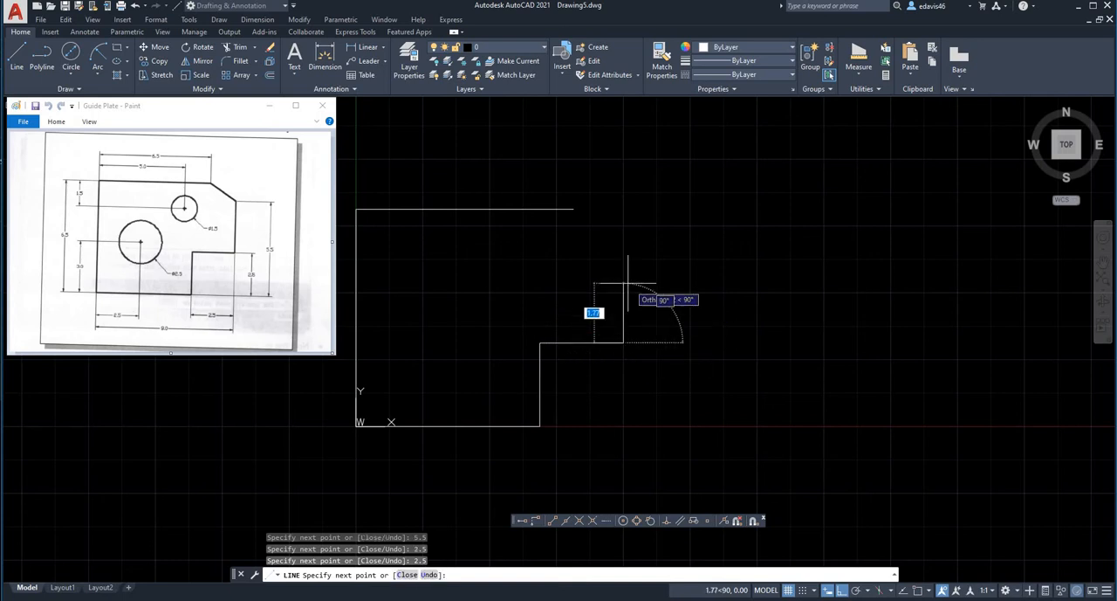
pyautogui.write('3')
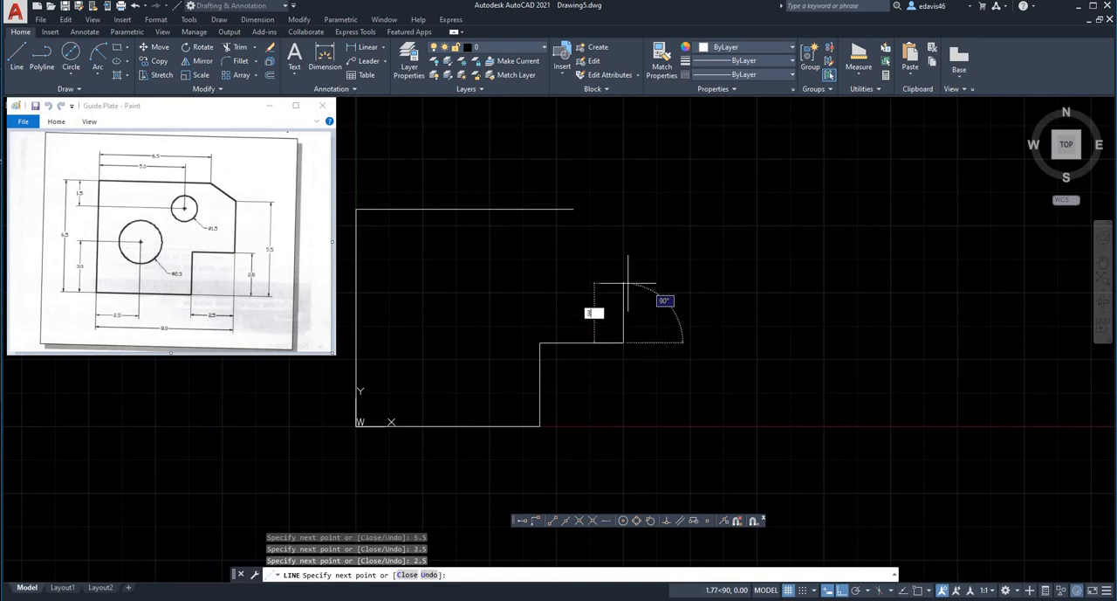
pyautogui.press('Return')
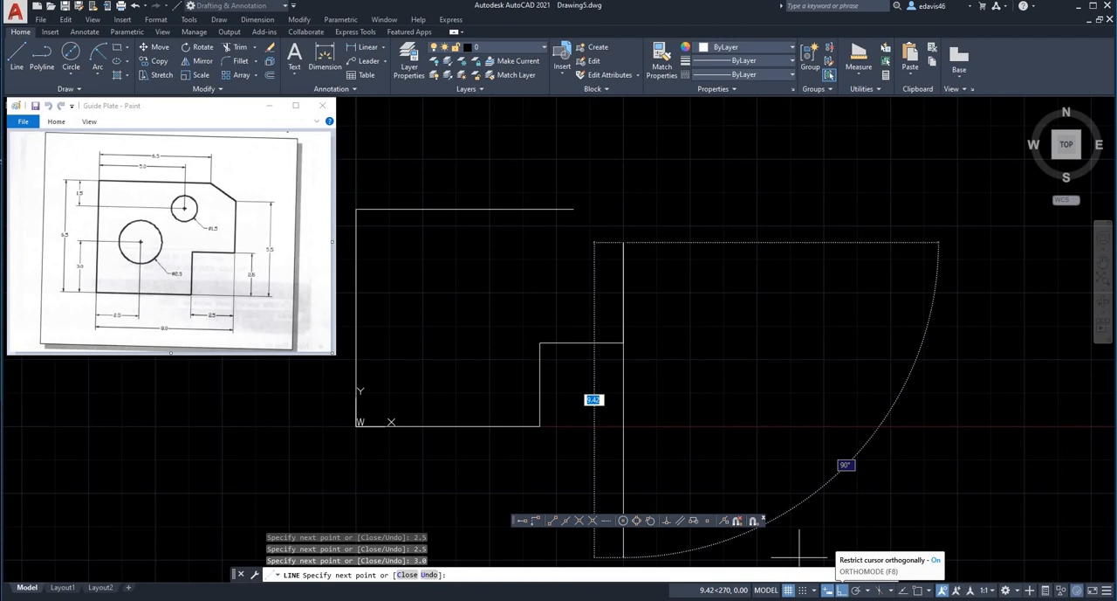
# With Ortho off, close the outline with a slanted line snapped to the top edge's right endpoint, and end the Line command.
pyautogui.click(844, 591)
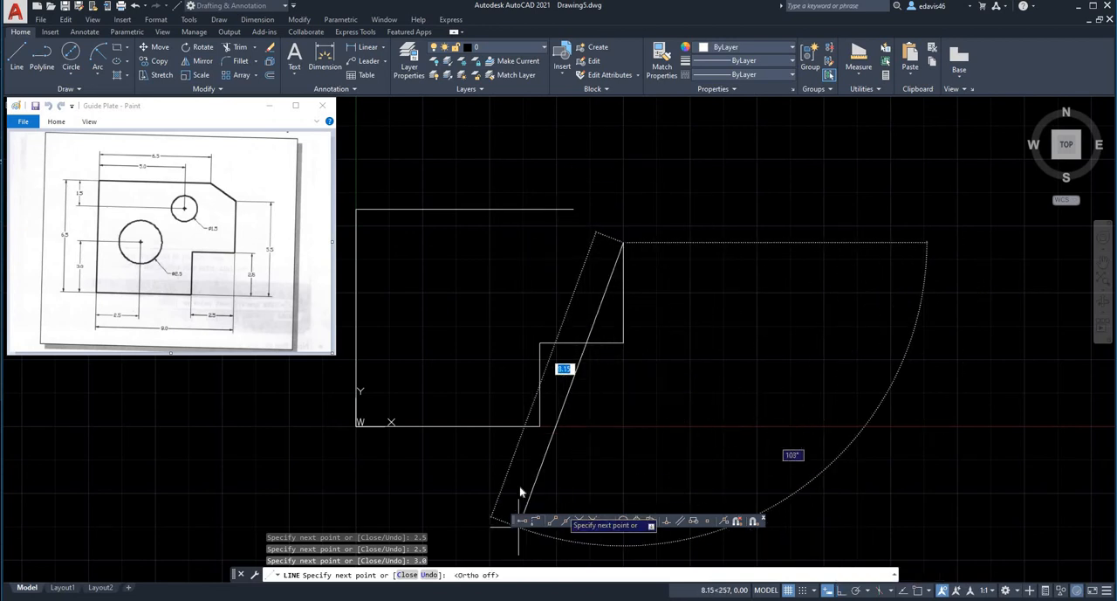
pyautogui.moveTo(515, 520); pyautogui.dragTo(556, 495)
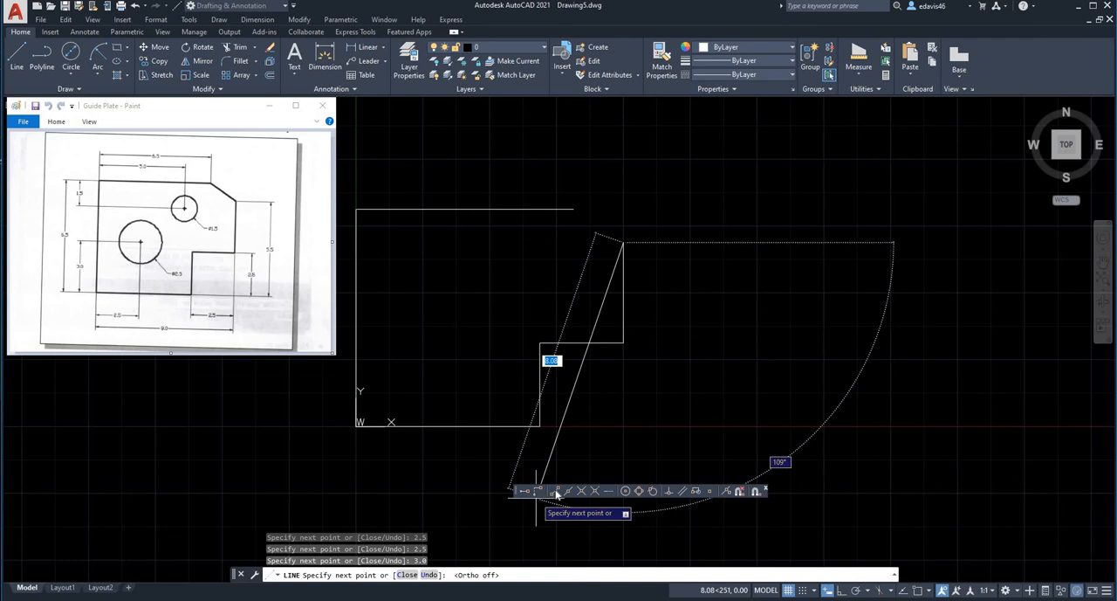
pyautogui.click(538, 491)
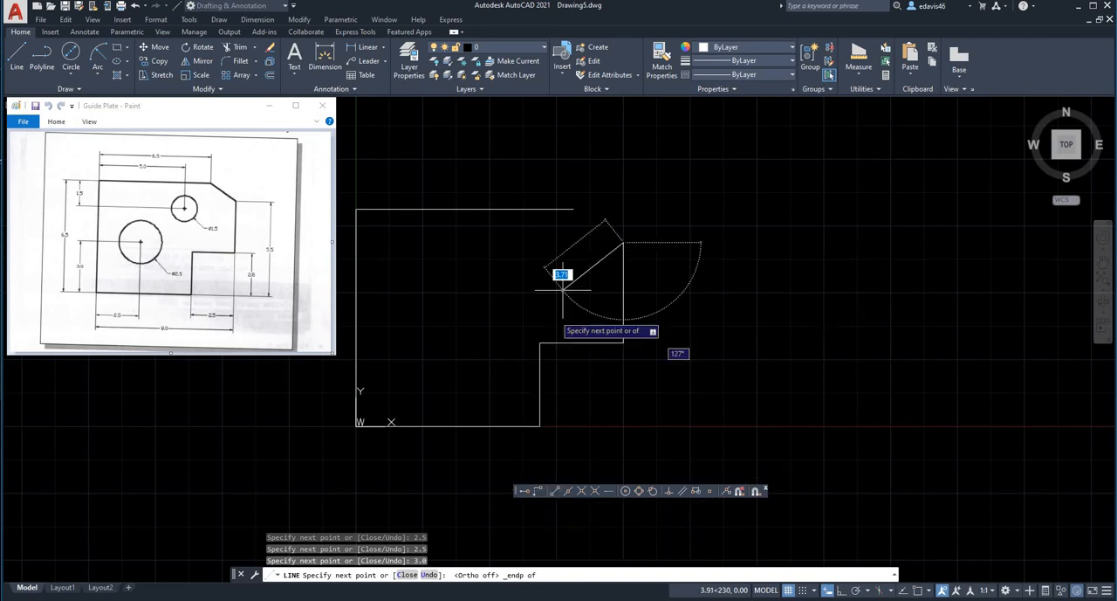
pyautogui.click(573, 209)
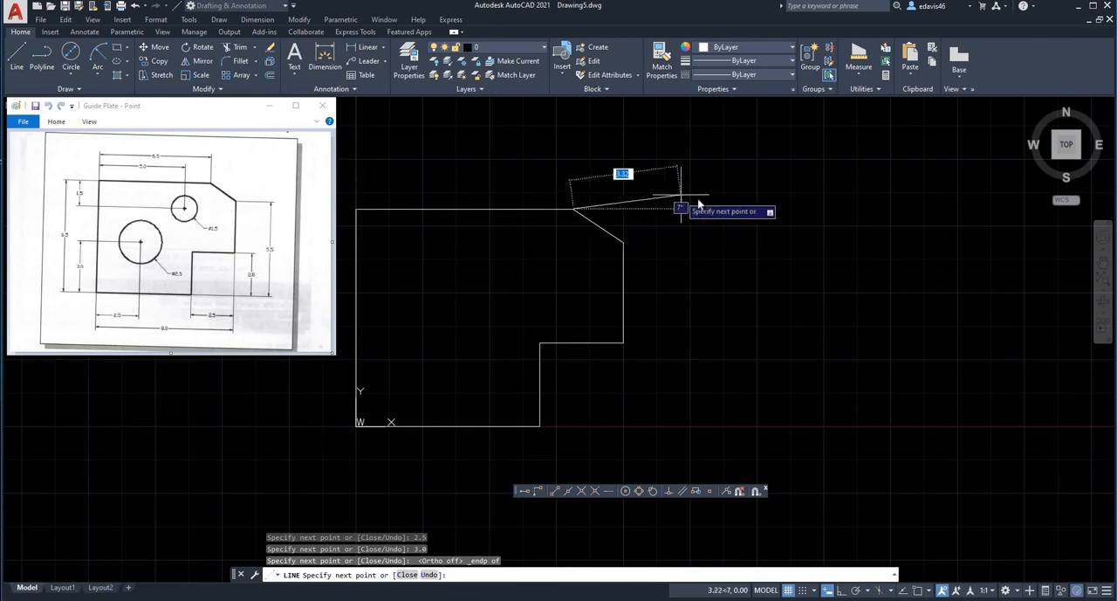
pyautogui.rightClick(683, 187)
pyautogui.click(695, 194)
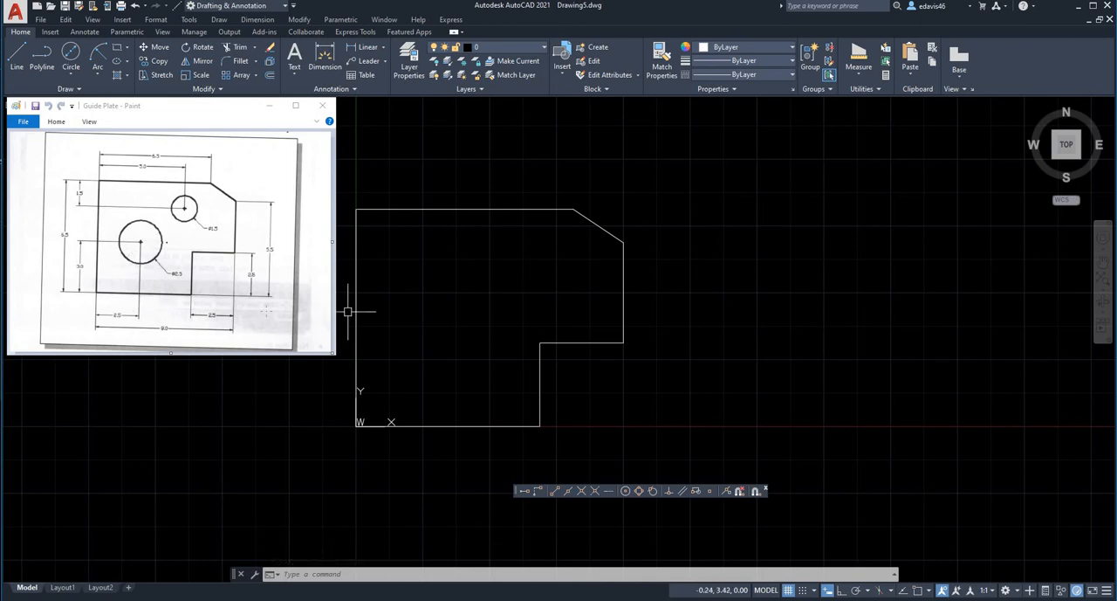
# Draw the large hole as a circle centred at 2.5,3 with a diameter of 2.5.
pyautogui.click(72, 75)
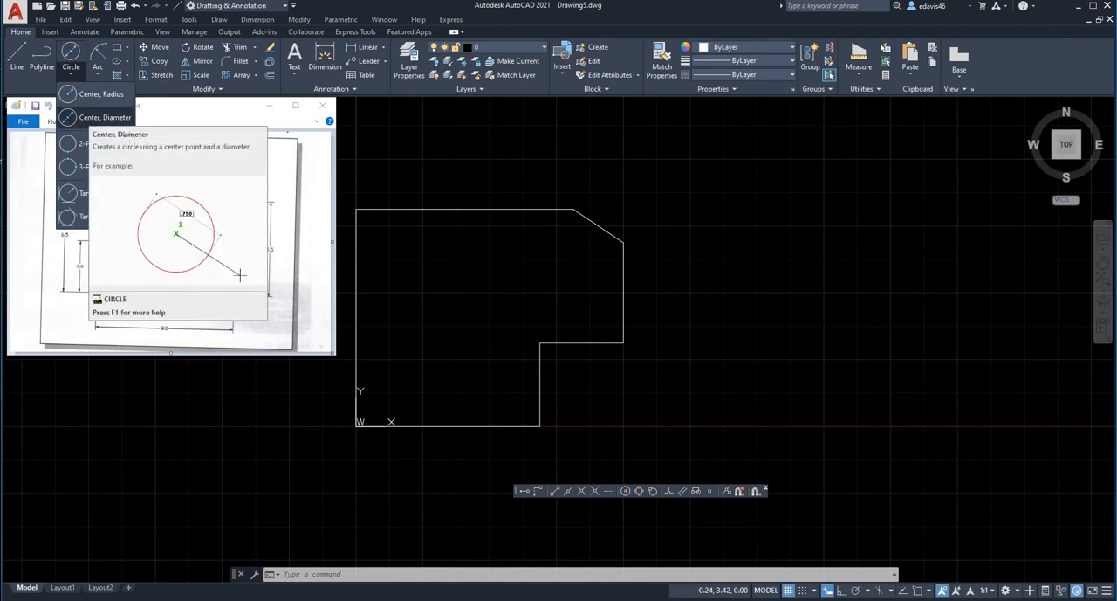
pyautogui.click(100, 117)
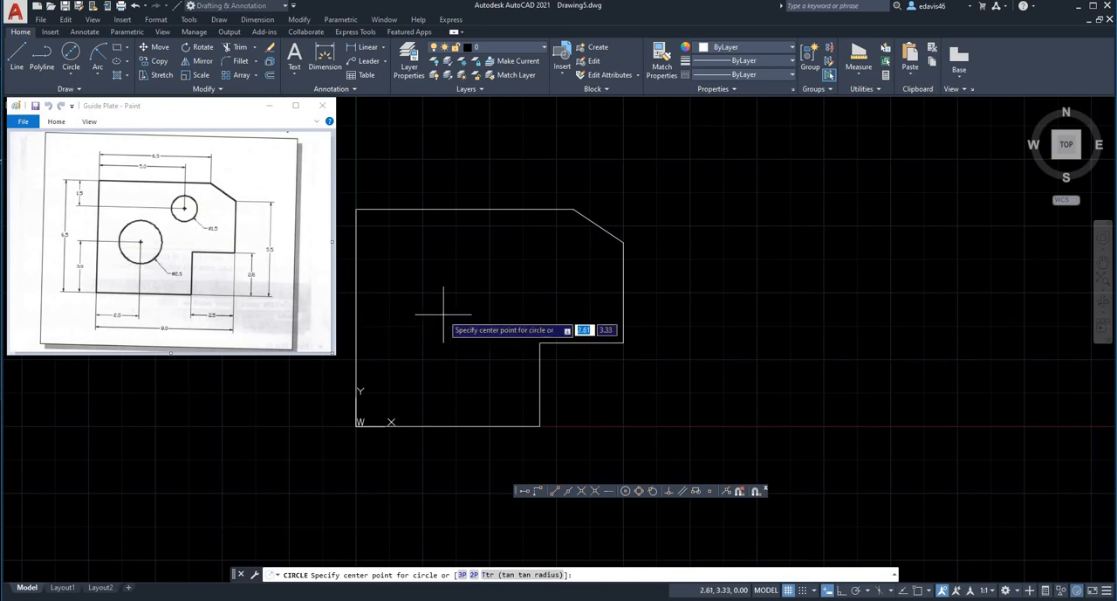
pyautogui.write('2.5')
pyautogui.press('Tab')
pyautogui.write('3')
pyautogui.press('Return')
pyautogui.write('d')
pyautogui.press('Return')
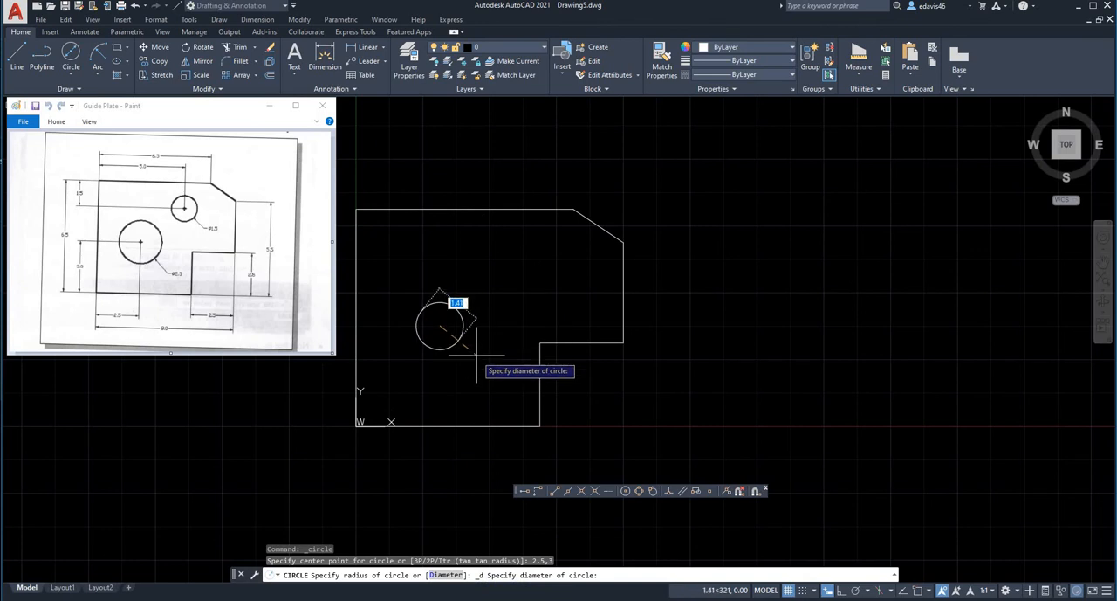
pyautogui.write('2.5')
pyautogui.press('Return')
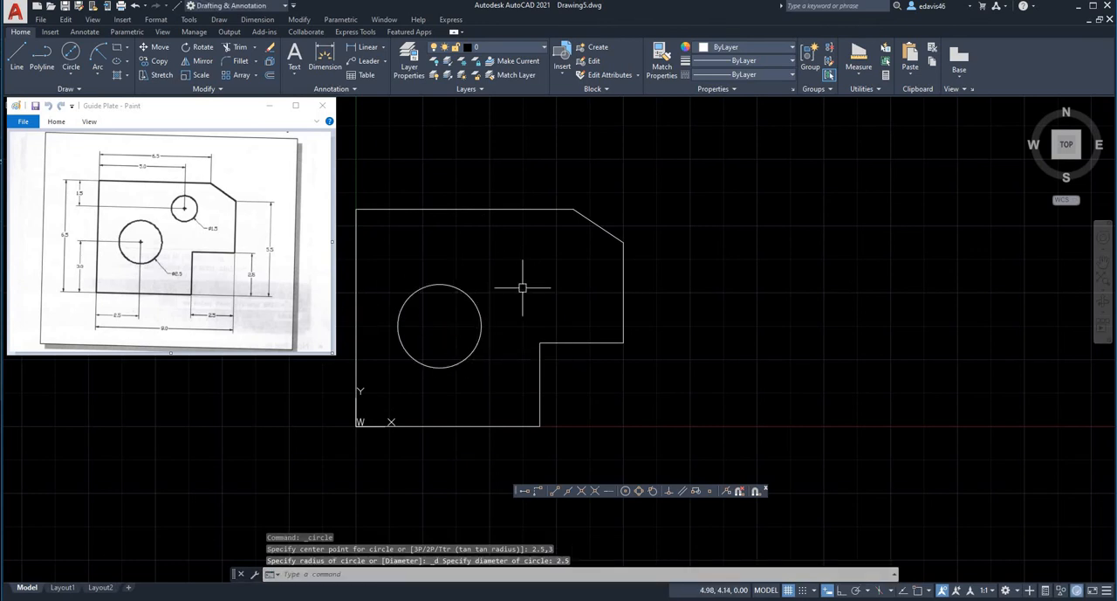
# Draw the small hole as a circle centred at 5,5 with a diameter of 1.5.
pyautogui.press('Return')
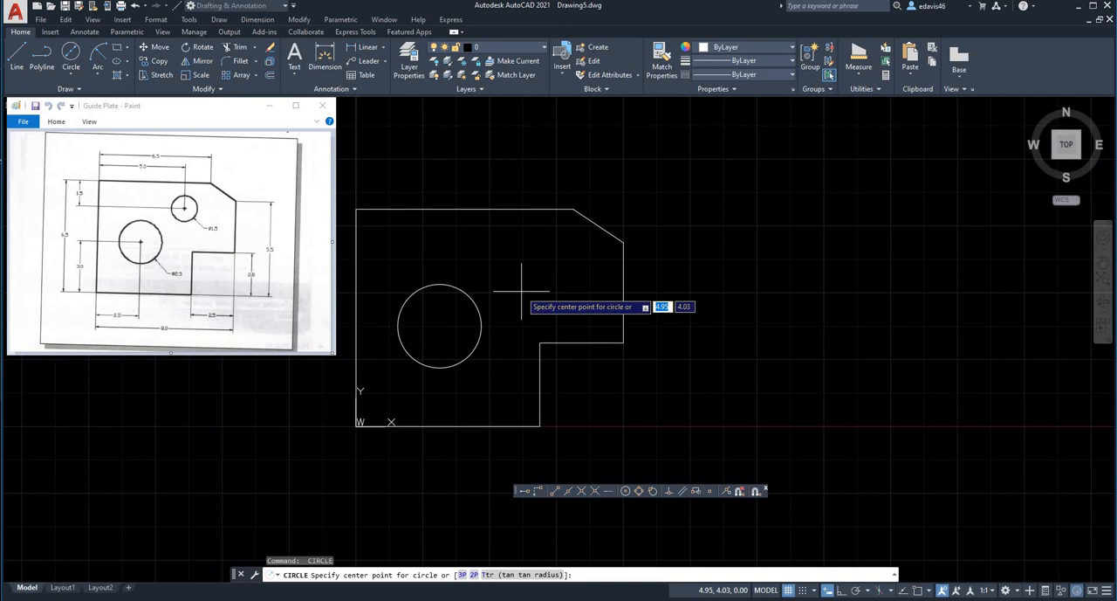
pyautogui.write('5')
pyautogui.press('Tab')
pyautogui.write('5')
pyautogui.press('Return')
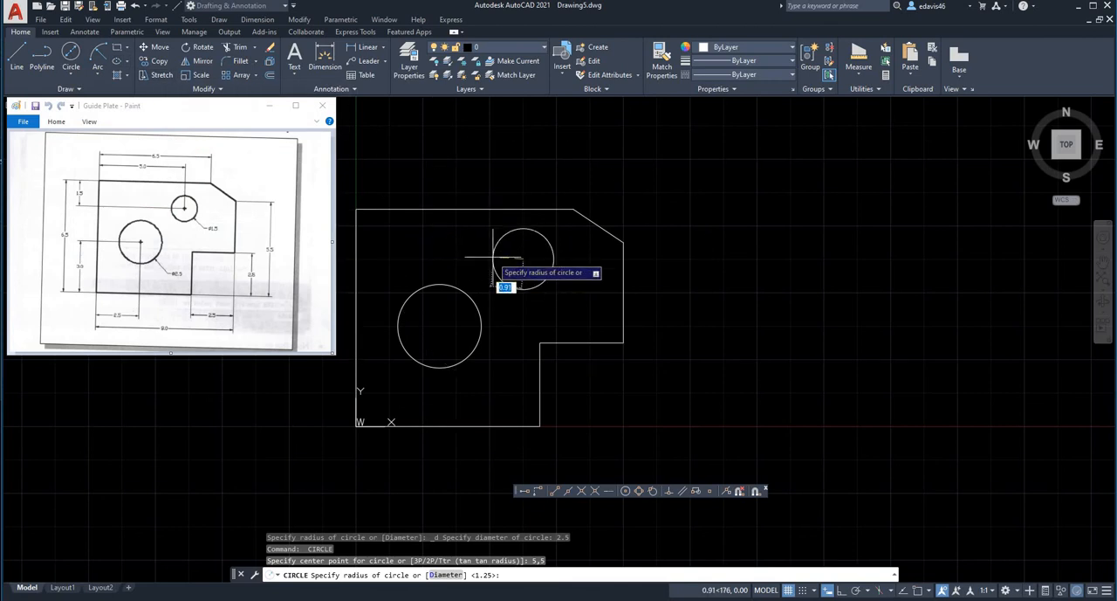
pyautogui.write('d')
pyautogui.press('Return')
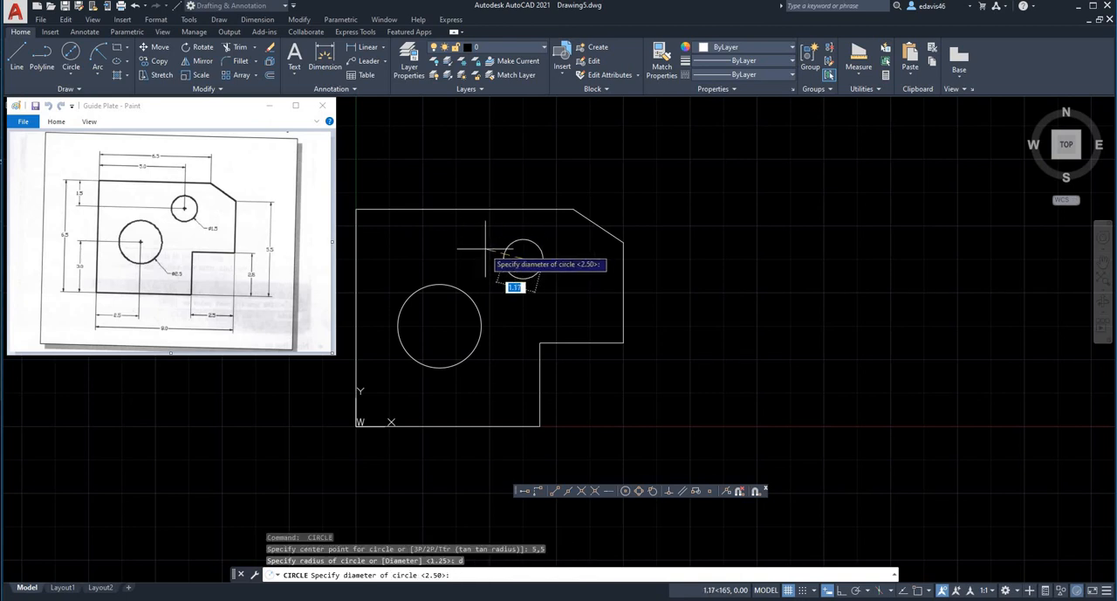
pyautogui.write('1.5')
pyautogui.press('Return')
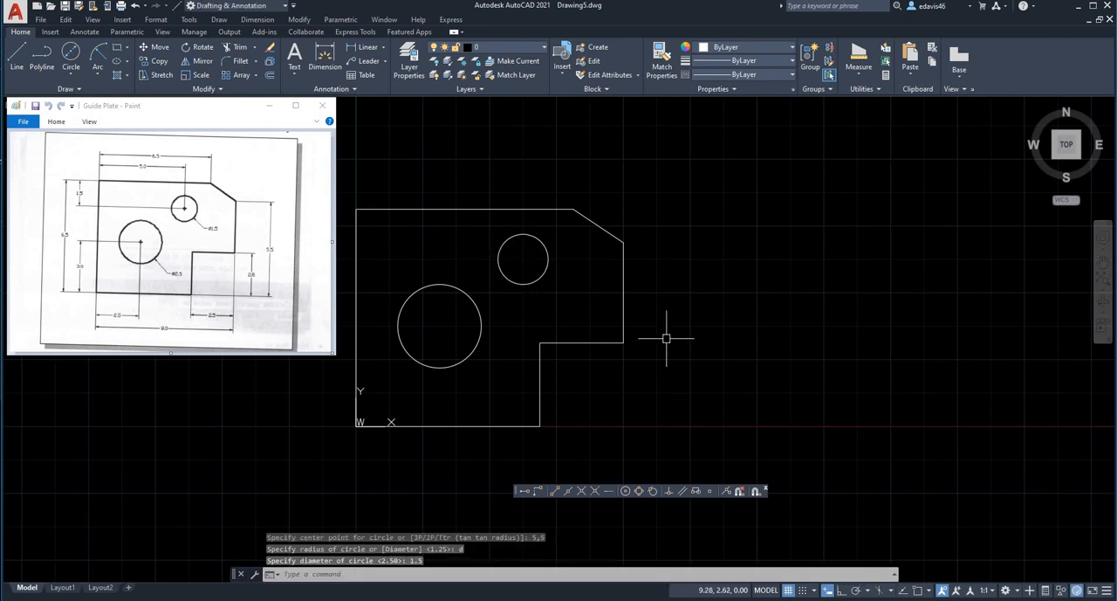
pyautogui.moveTo(666, 338); pyautogui.dragTo(750, 355, button='middle')
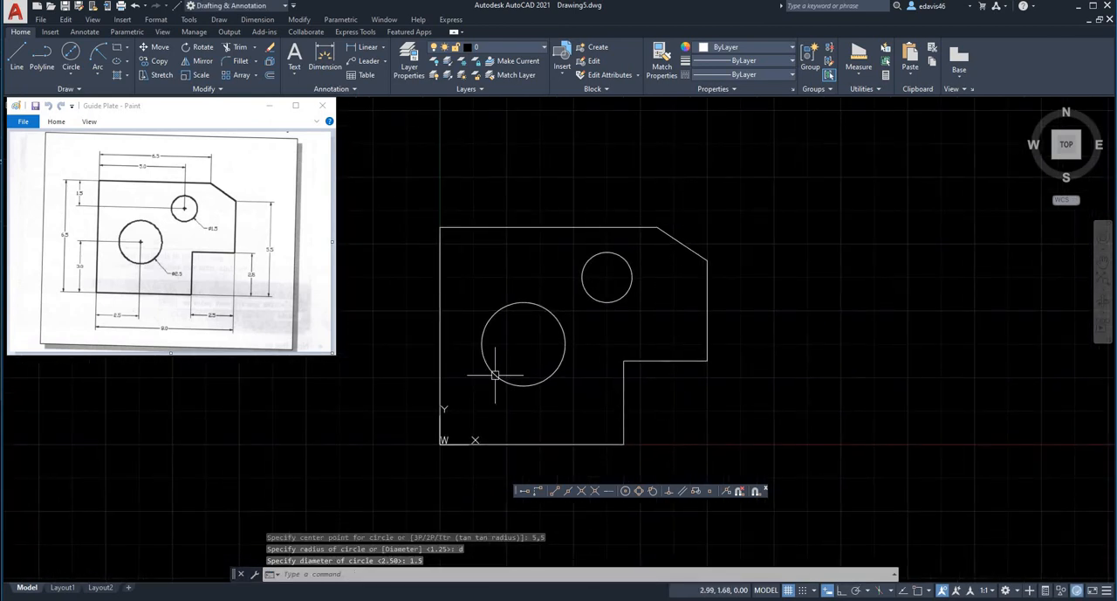